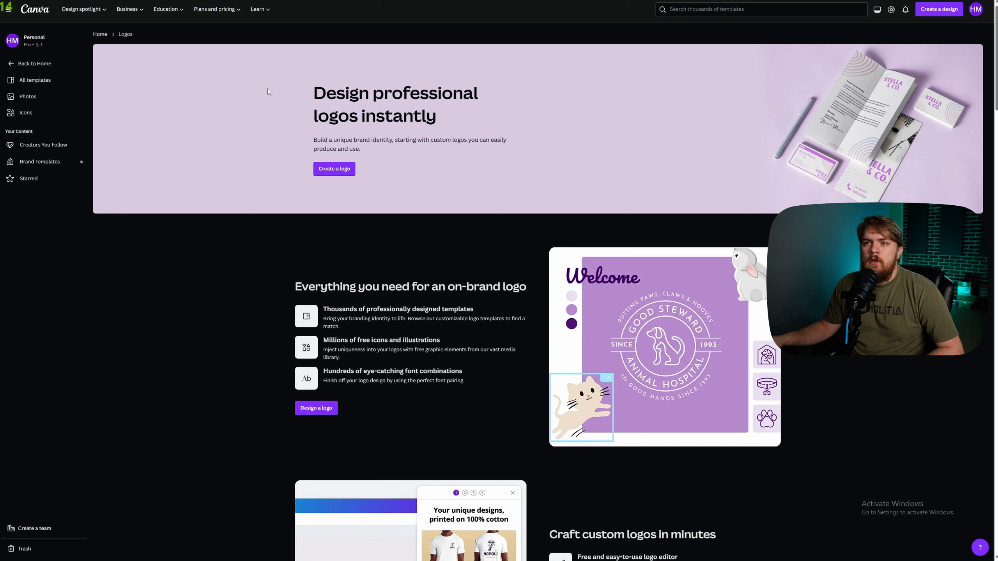
Go to the marketing Logos page and create a new blank logo design
{"action": "mouse_move", "coordinate": [97, 16]}
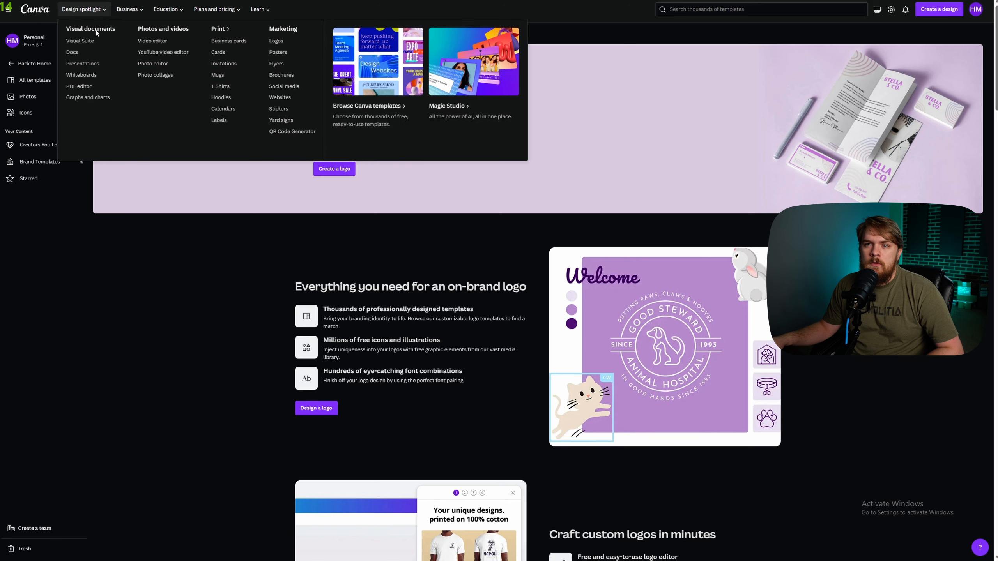
{"action": "left_click", "coordinate": [277, 43]}
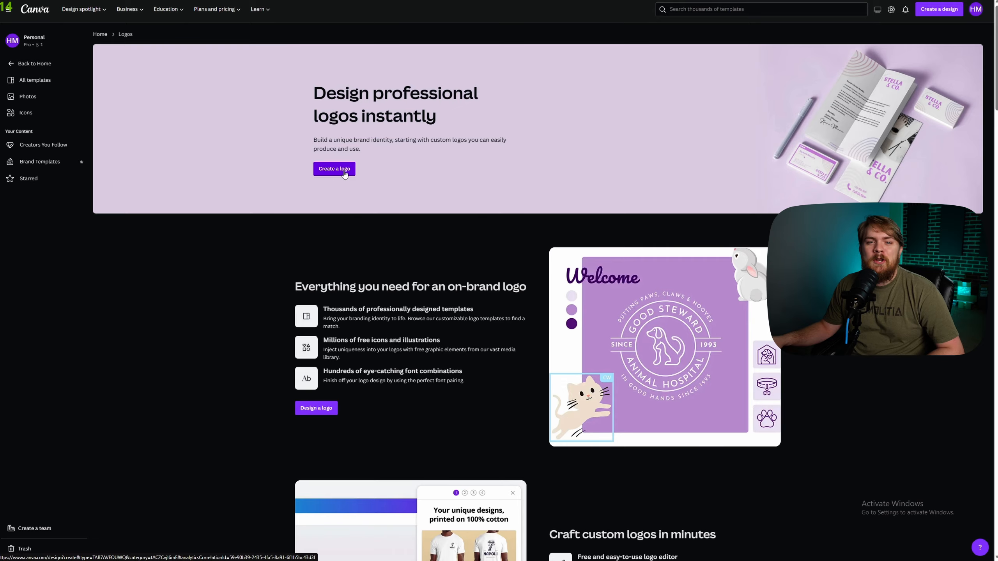
{"action": "left_click", "coordinate": [345, 170]}
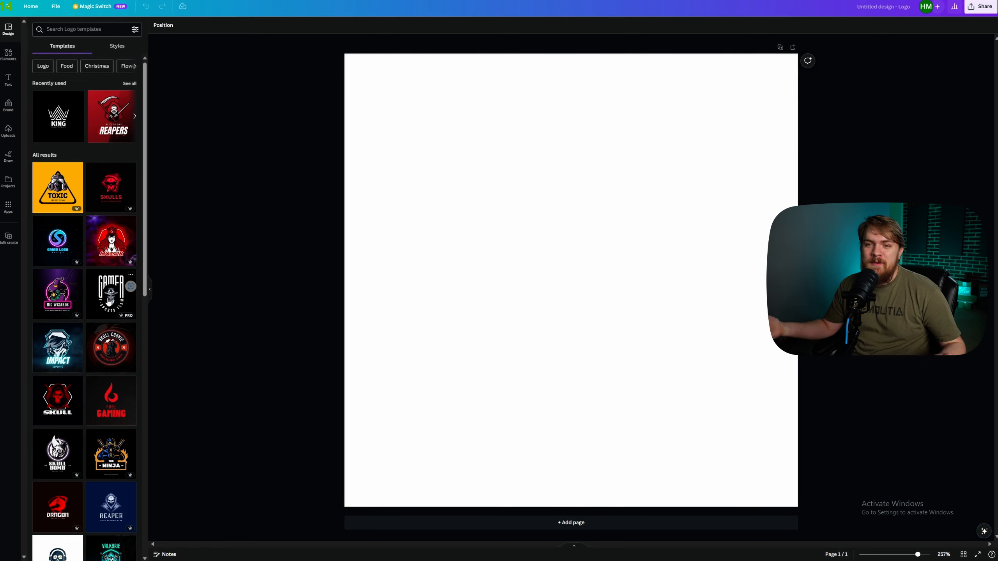
Search the logo templates for food and clear the search
{"action": "left_click", "coordinate": [71, 31]}
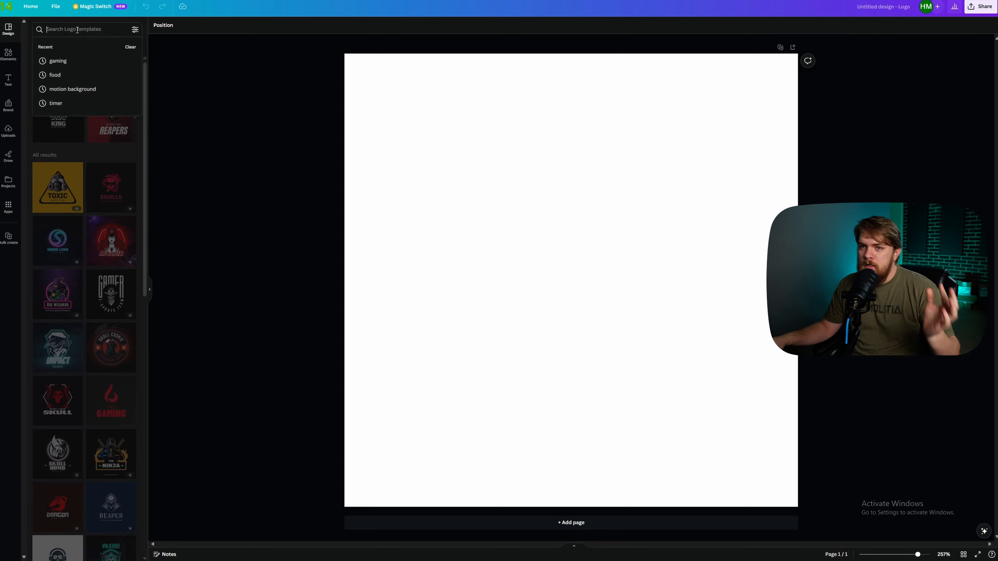
{"action": "left_click", "coordinate": [78, 73]}
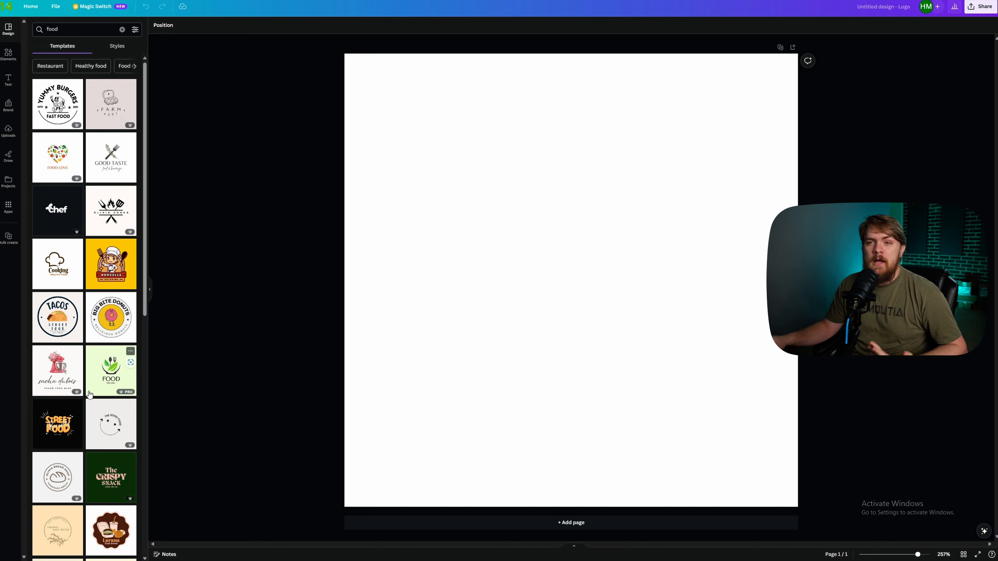
{"action": "left_click", "coordinate": [122, 30]}
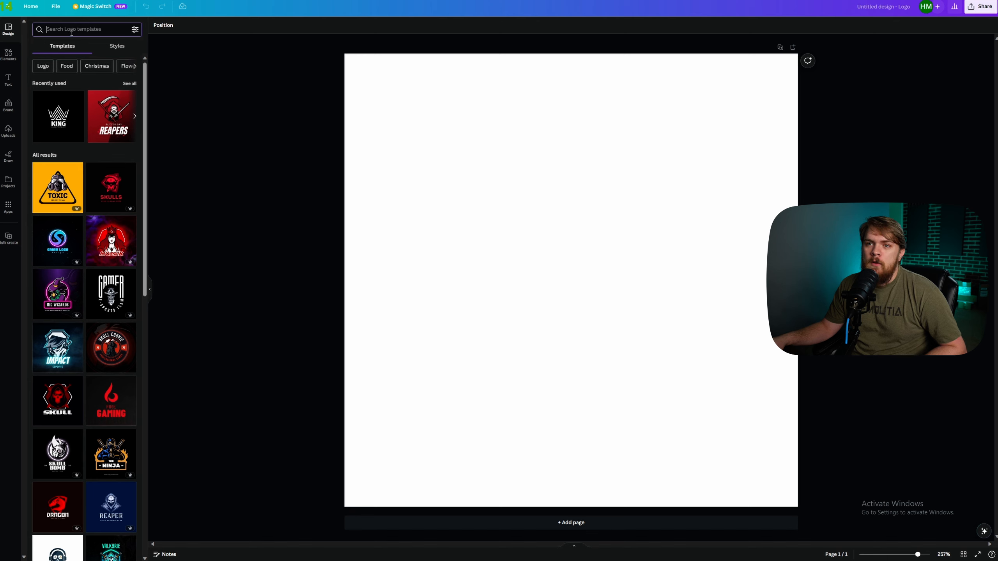
Search the logo templates for gaming, browse through the designs and clear the search
{"action": "type", "text": "gaming"}
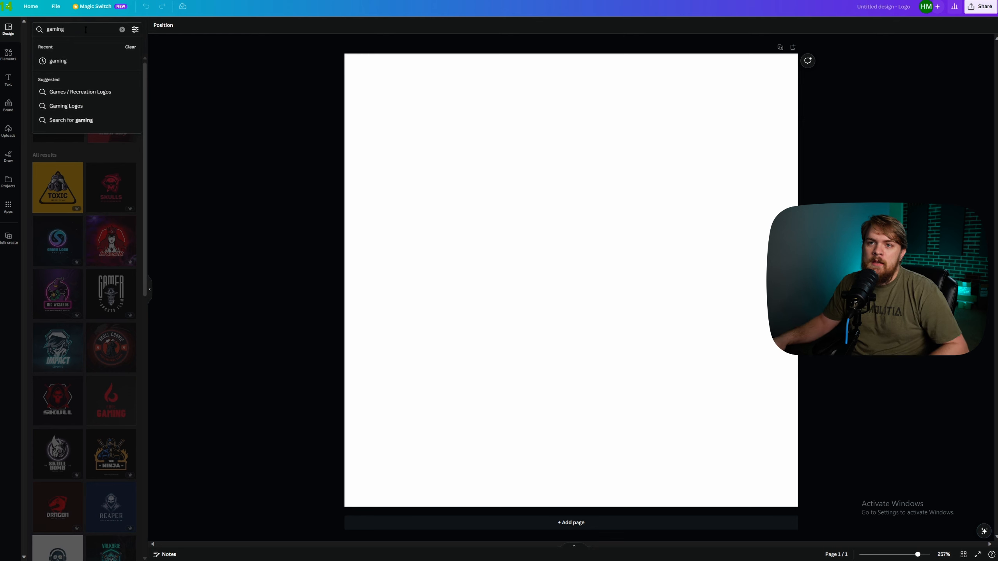
{"action": "left_click", "coordinate": [75, 58]}
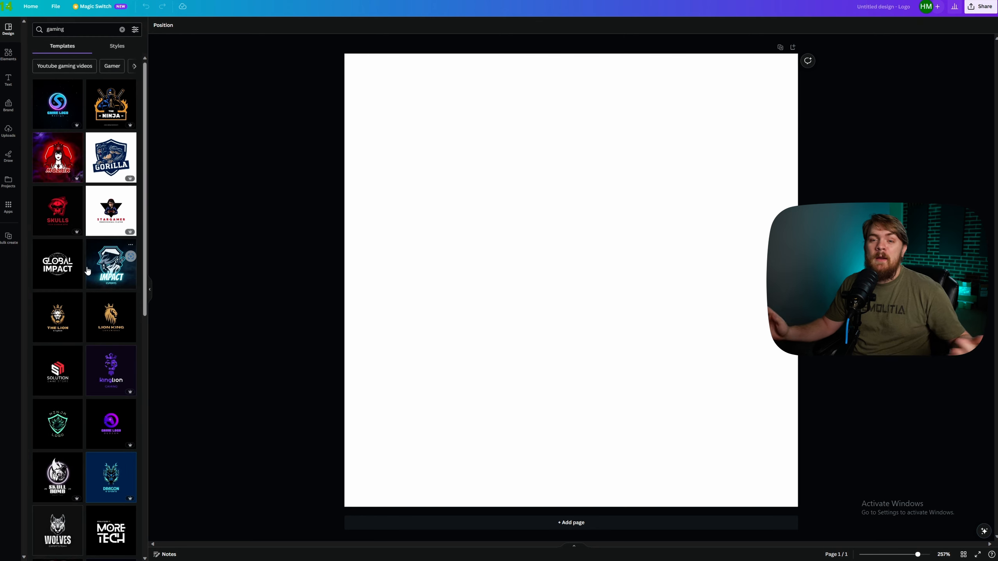
{"action": "scroll", "coordinate": [106, 321], "scroll_direction": "down", "scroll_amount": 15}
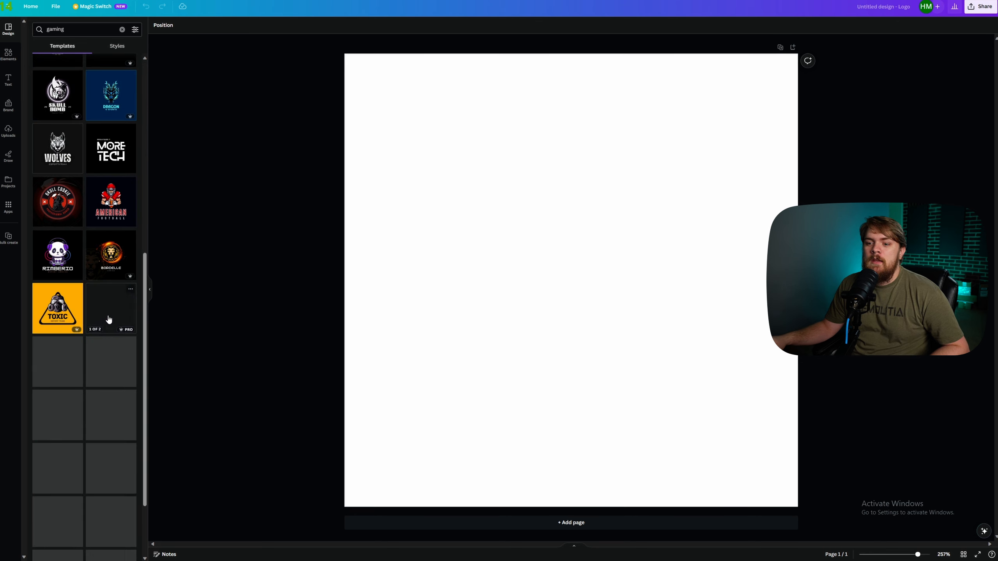
{"action": "scroll", "coordinate": [107, 323], "scroll_direction": "down", "scroll_amount": 5}
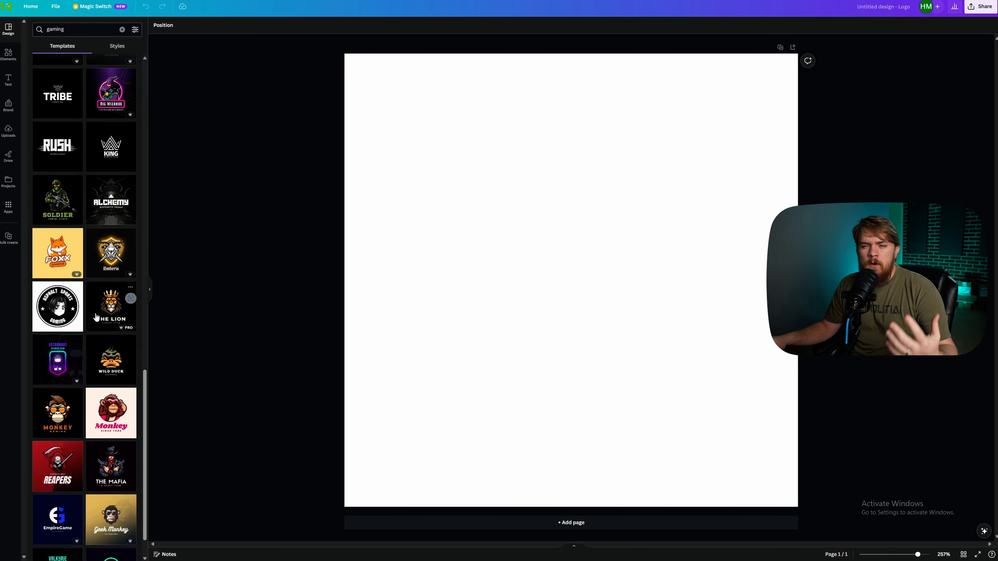
{"action": "scroll", "coordinate": [96, 316], "scroll_direction": "down", "scroll_amount": 3}
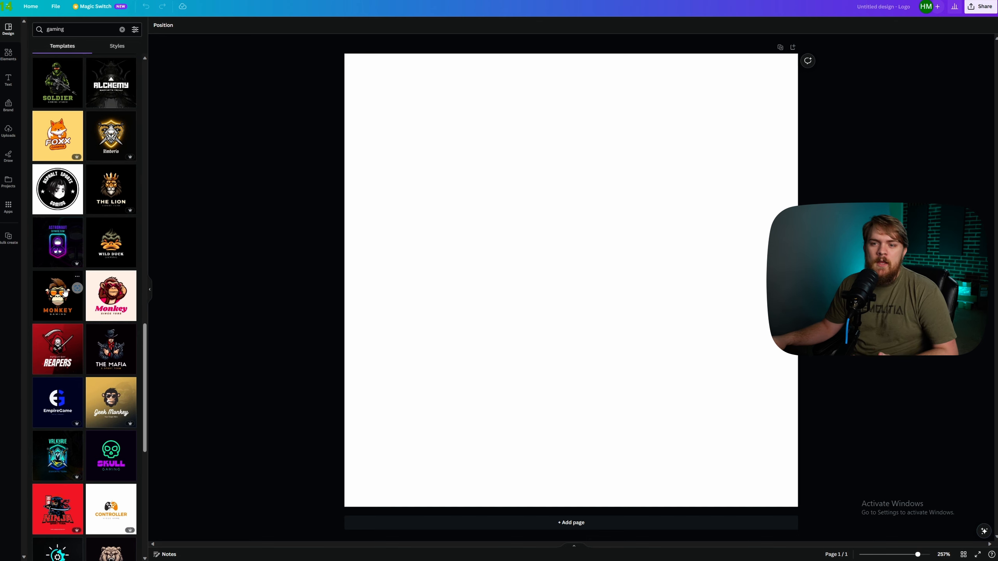
{"action": "scroll", "coordinate": [65, 291], "scroll_direction": "down", "scroll_amount": 2}
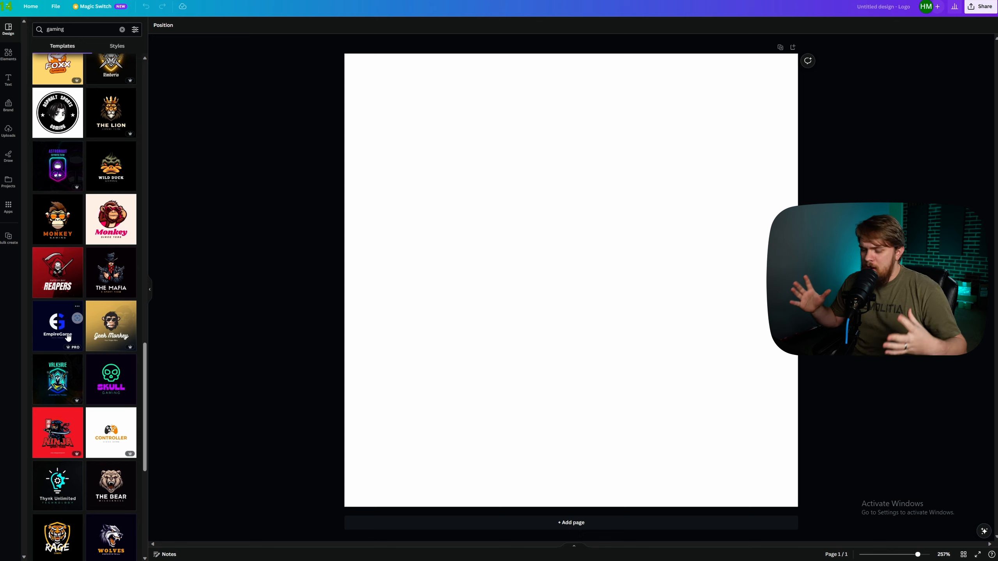
{"action": "scroll", "coordinate": [63, 303], "scroll_direction": "up", "scroll_amount": 10}
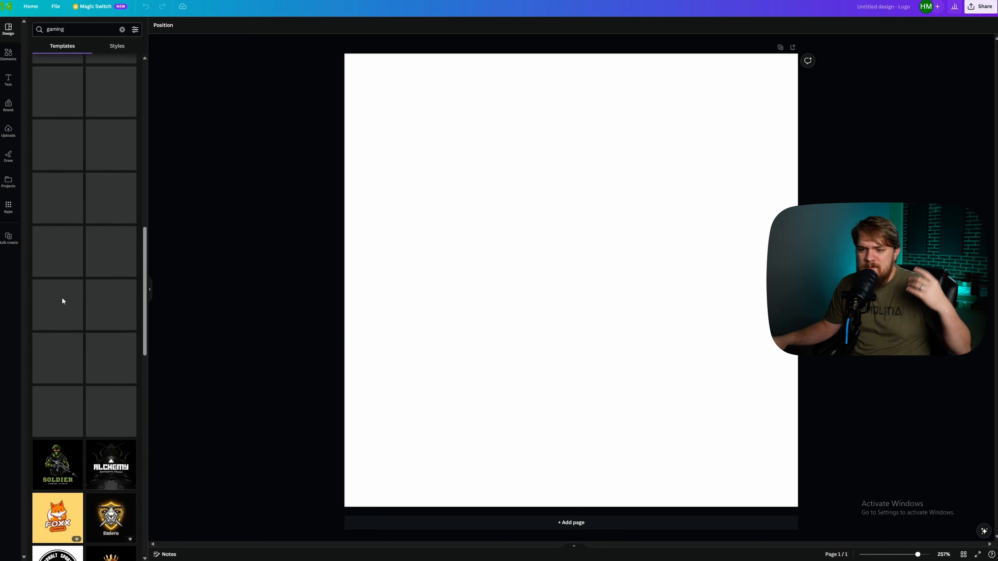
{"action": "scroll", "coordinate": [63, 298], "scroll_direction": "up", "scroll_amount": 15}
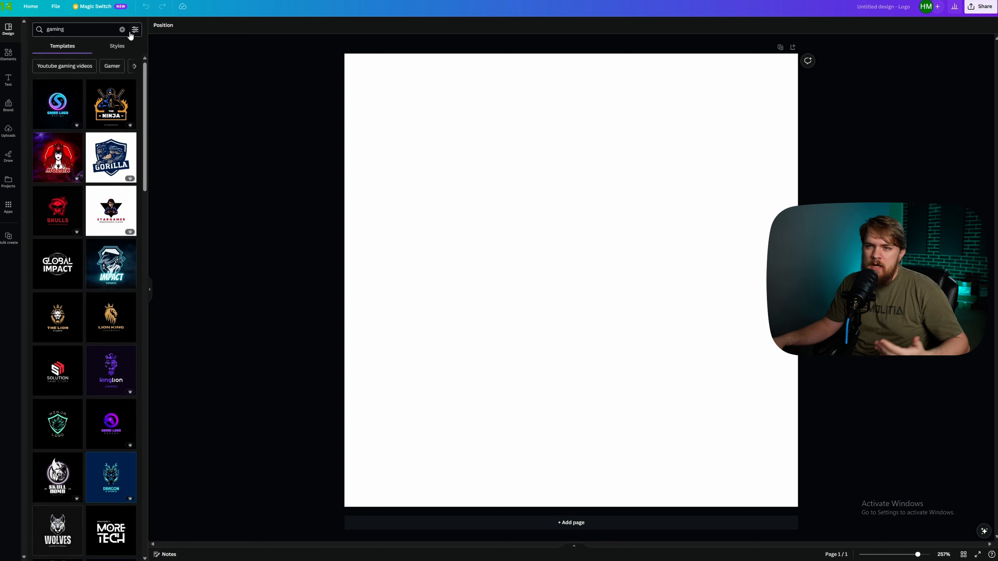
{"action": "left_click", "coordinate": [122, 29]}
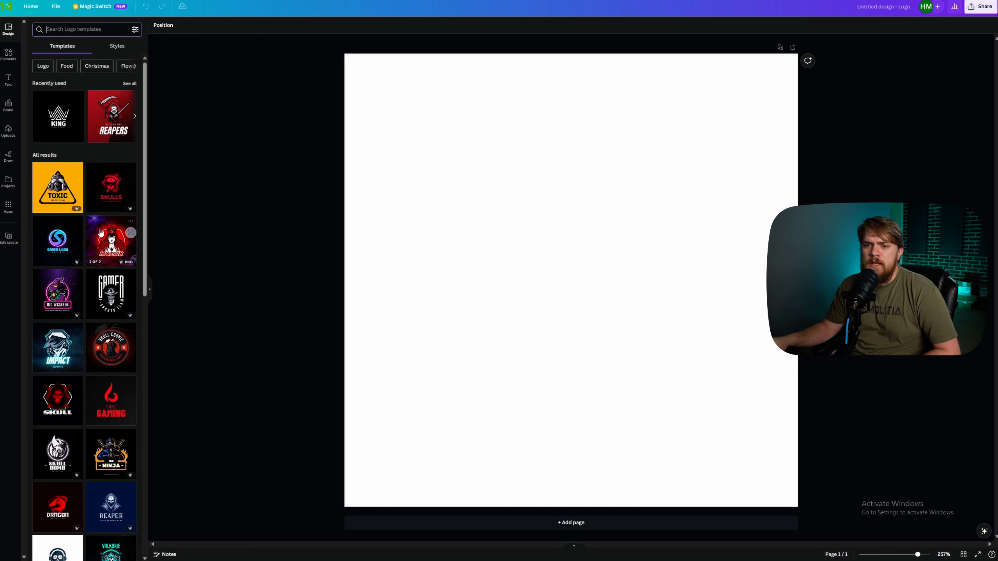
Apply the recently used KING Events Team logo template and shuffle its style back to white artwork on a black background
{"action": "left_click", "coordinate": [59, 123]}
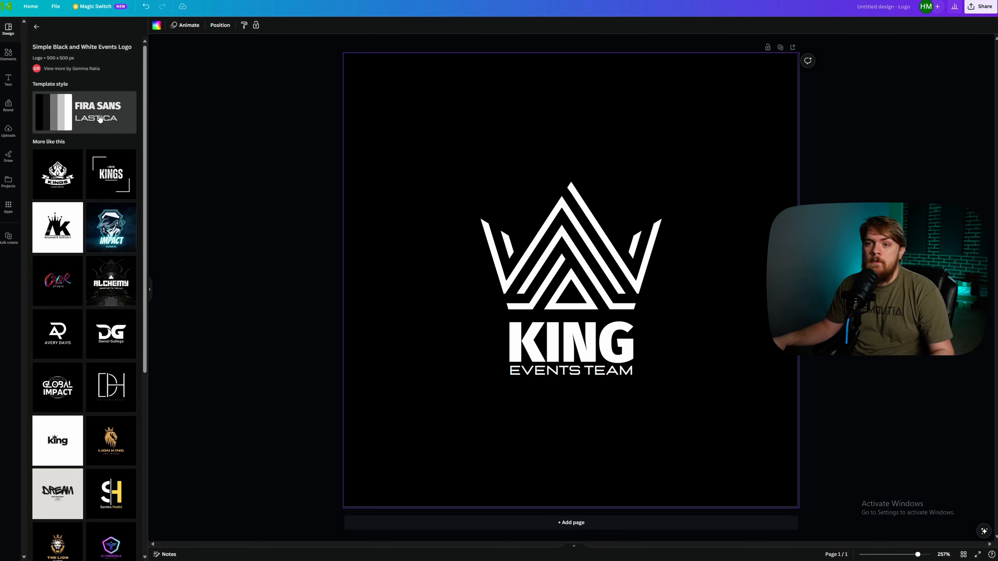
{"action": "left_click", "coordinate": [79, 120]}
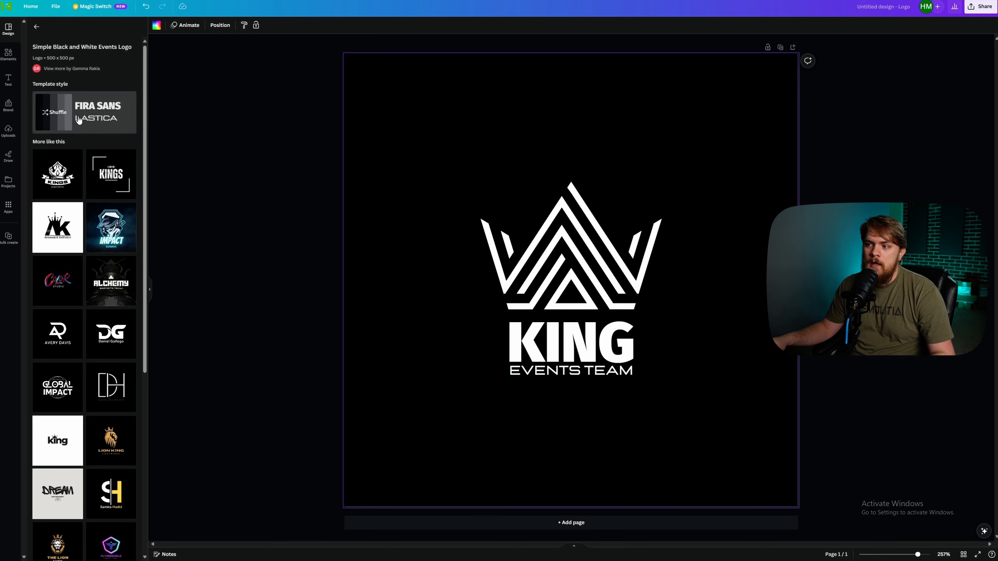
{"action": "left_click", "coordinate": [101, 118]}
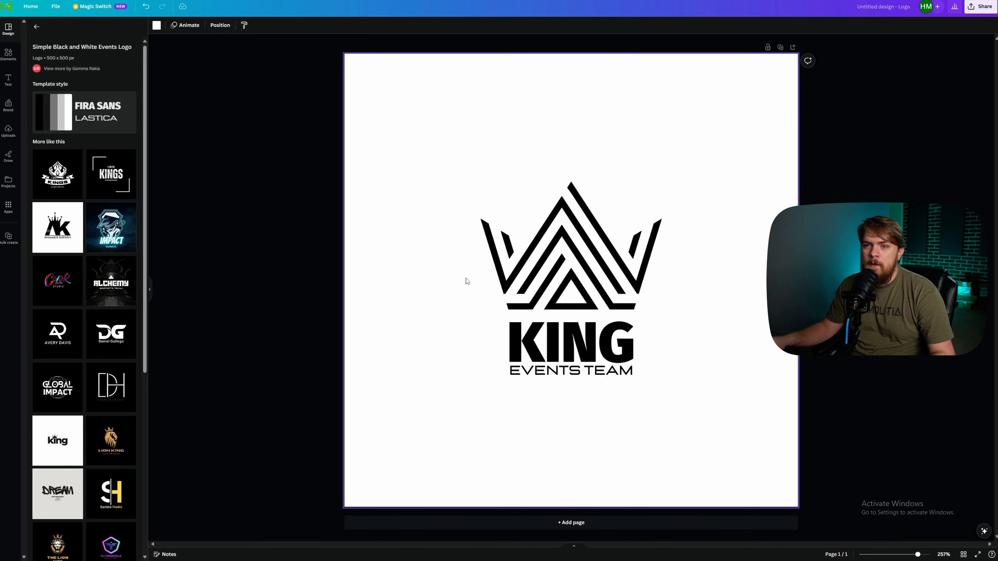
{"action": "left_click", "coordinate": [107, 122]}
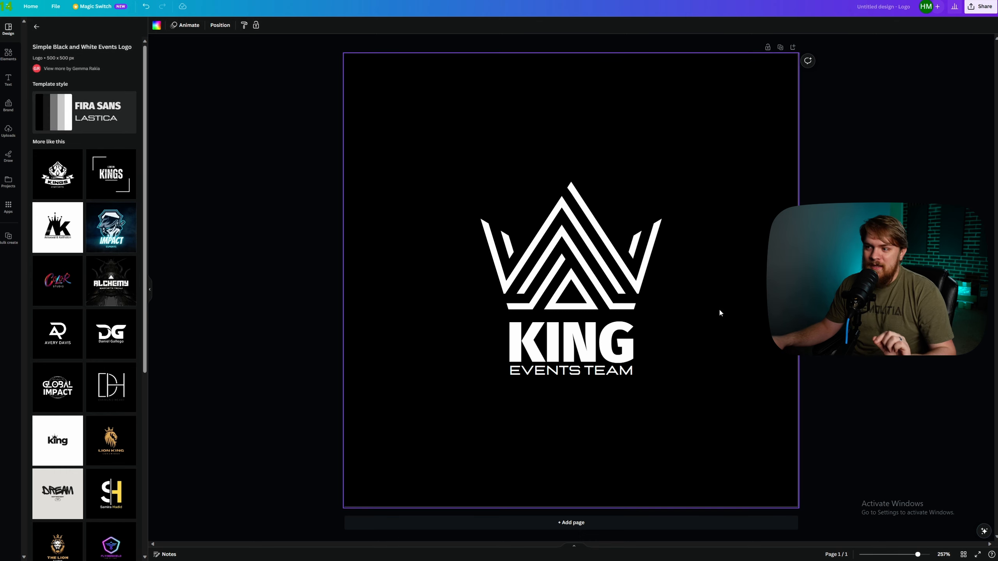
Delete the crown graphic above KING and search the element graphics for a mascot as replacement
{"action": "left_click", "coordinate": [572, 251]}
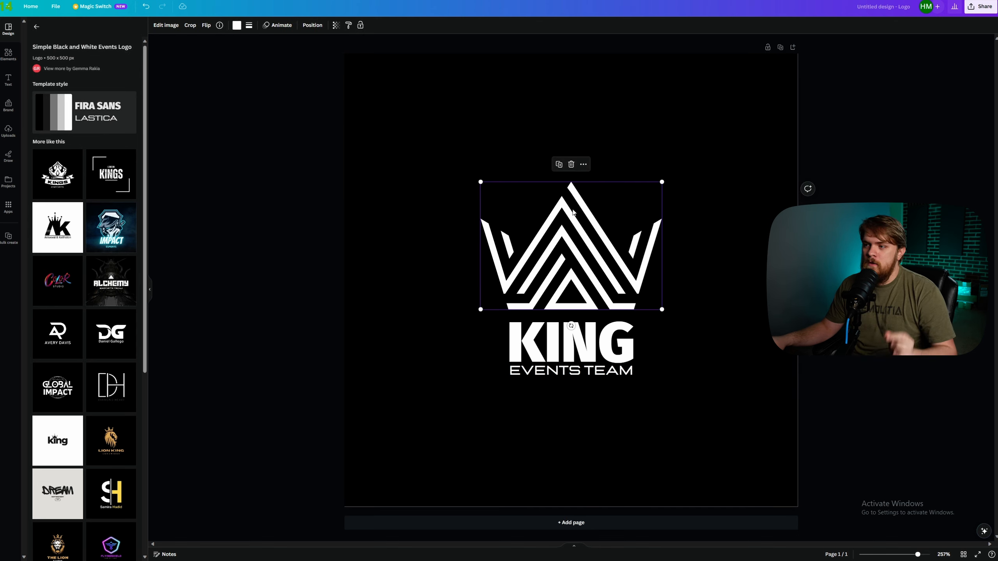
{"action": "left_click", "coordinate": [571, 164]}
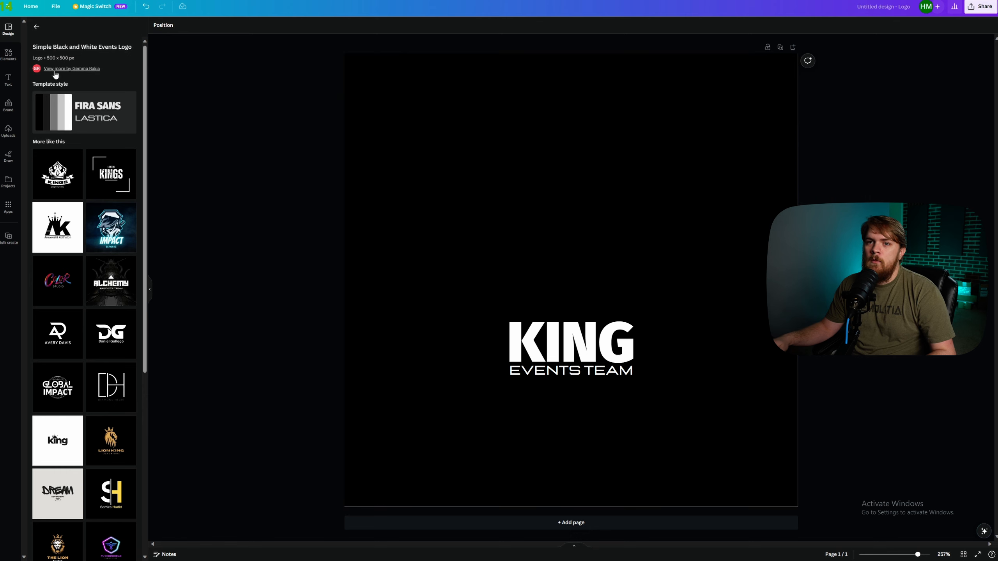
{"action": "left_click", "coordinate": [9, 53]}
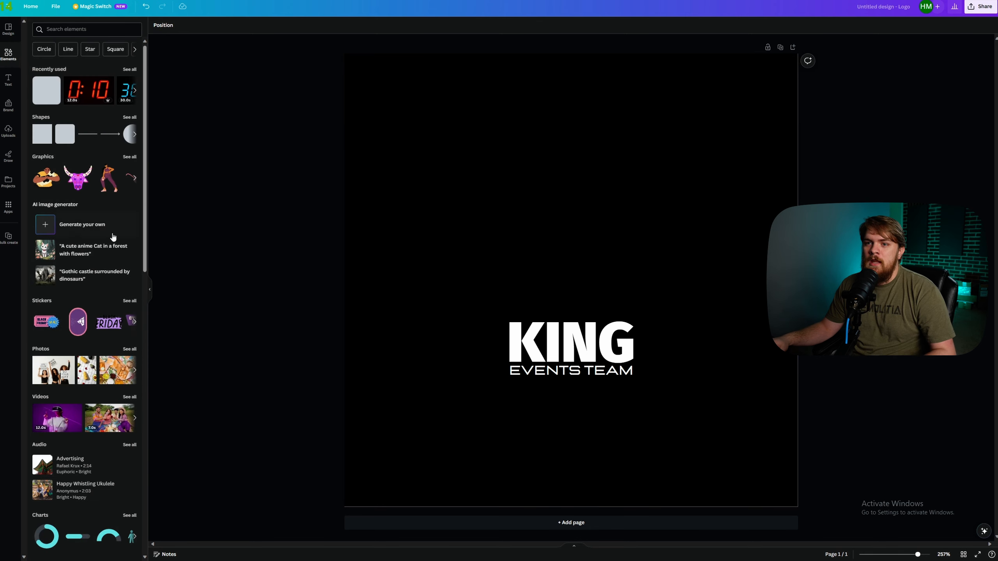
{"action": "left_click", "coordinate": [85, 32]}
{"action": "type", "text": "mascot"}
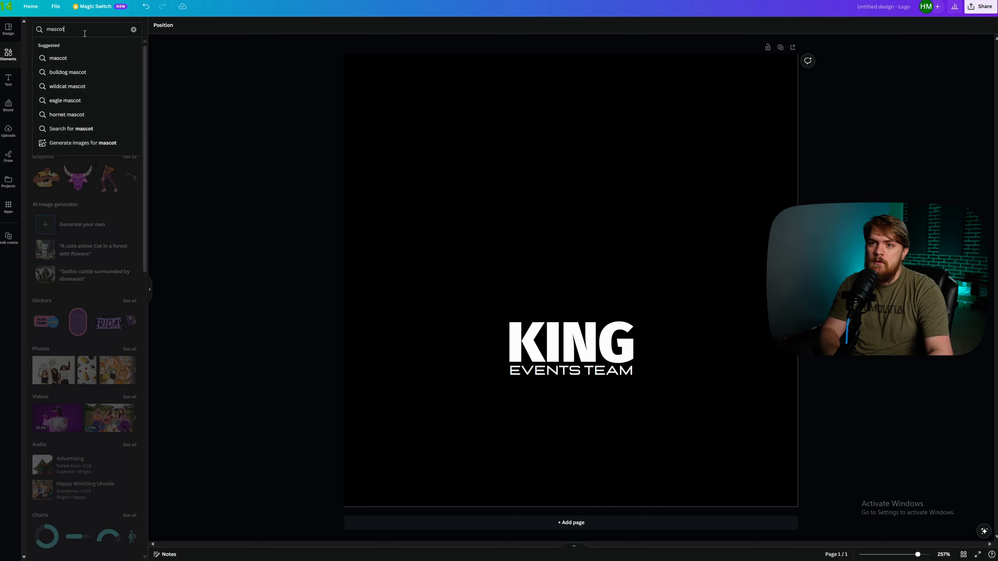
{"action": "left_click", "coordinate": [75, 56]}
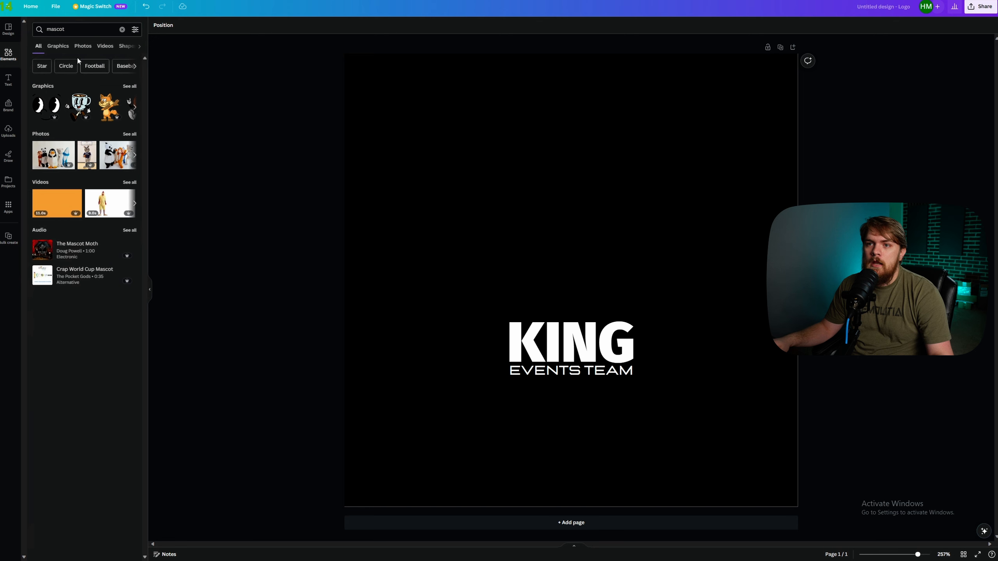
{"action": "left_click", "coordinate": [58, 46]}
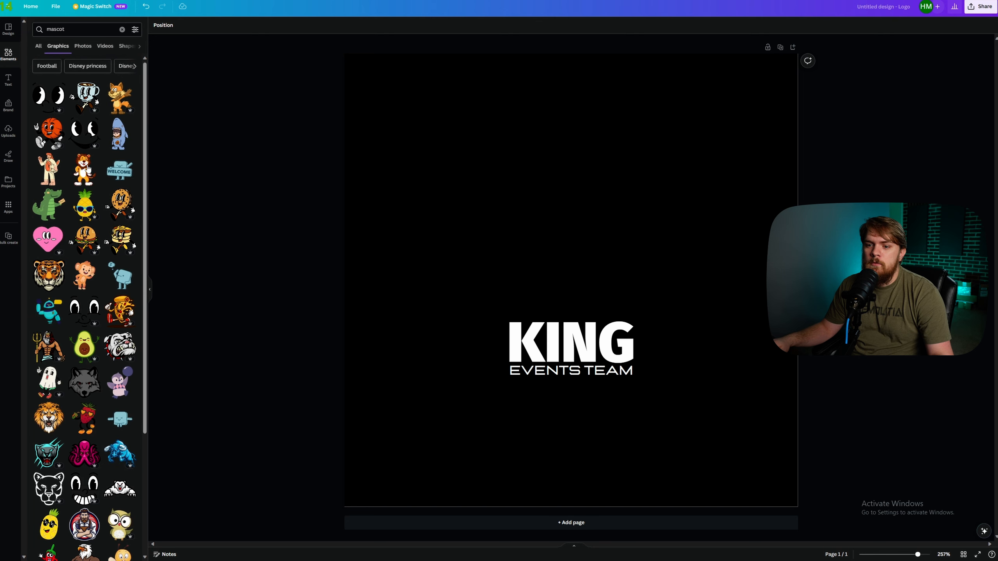
Insert the tiger head mascot graphic, shrink it to about half size and centre it above the KING text
{"action": "scroll", "coordinate": [88, 170], "scroll_direction": "down", "scroll_amount": 2}
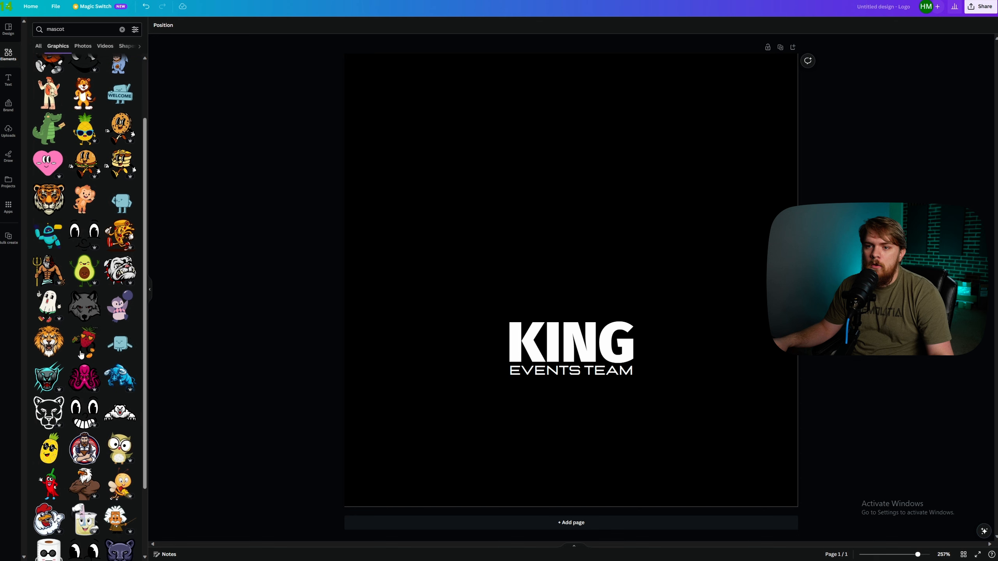
{"action": "scroll", "coordinate": [81, 355], "scroll_direction": "down", "scroll_amount": 4}
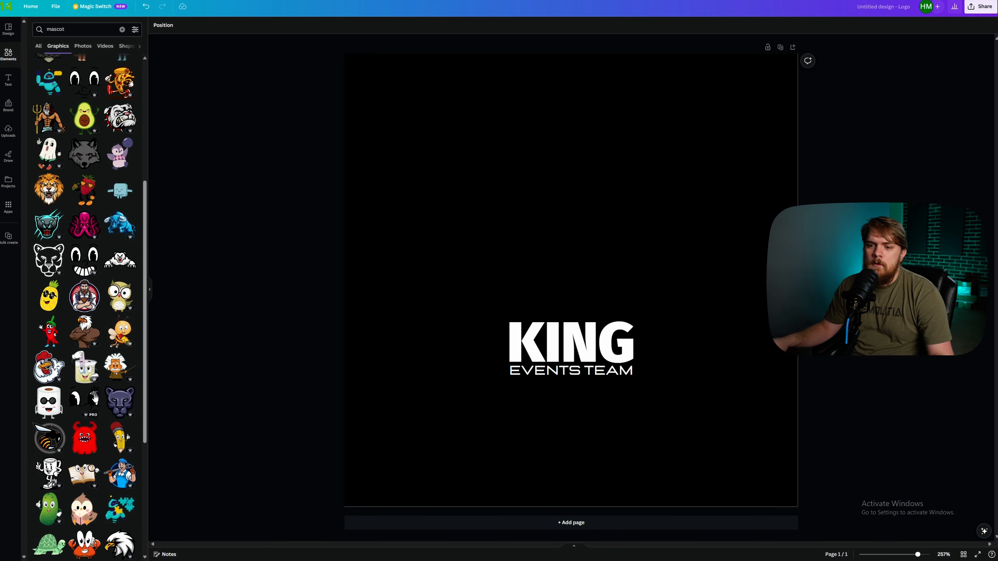
{"action": "scroll", "coordinate": [83, 409], "scroll_direction": "up", "scroll_amount": 2}
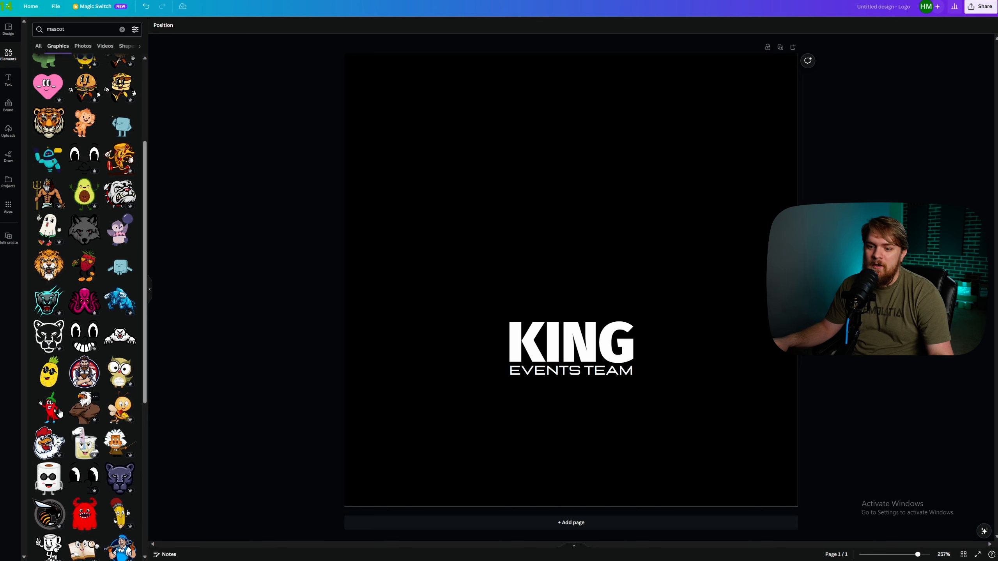
{"action": "scroll", "coordinate": [101, 390], "scroll_direction": "up", "scroll_amount": 4}
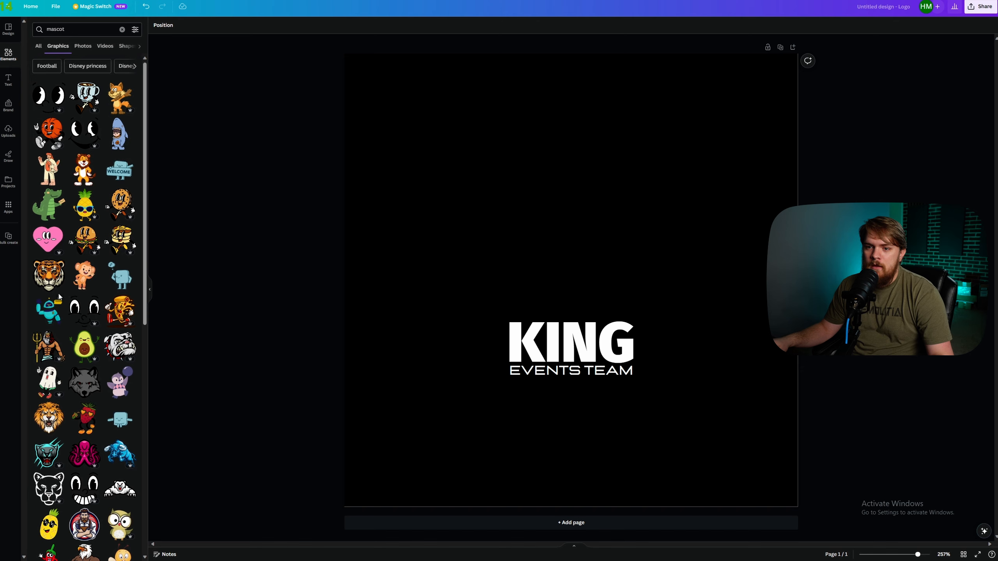
{"action": "left_click", "coordinate": [55, 271]}
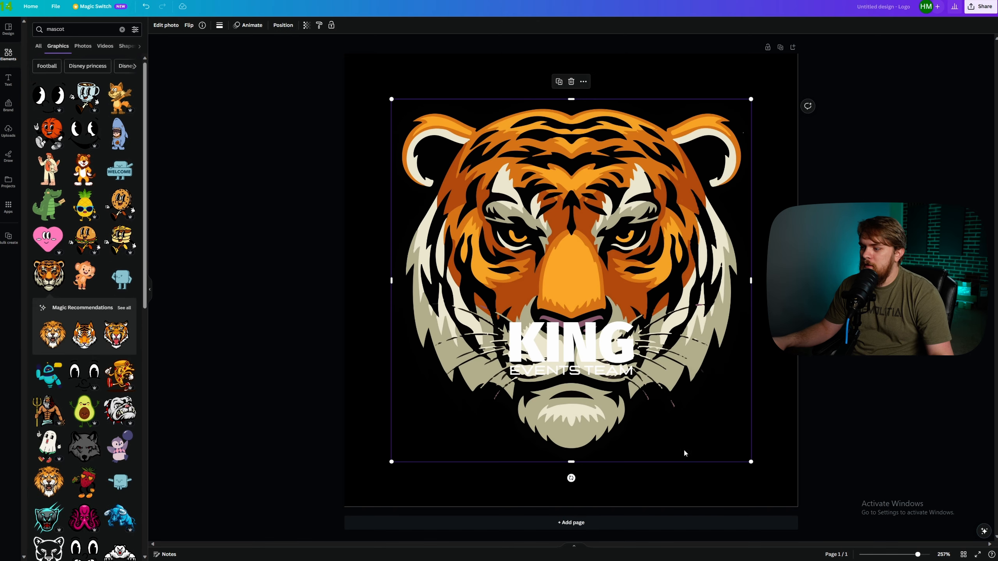
{"action": "left_click_drag", "start_coordinate": [751, 462], "coordinate": [576, 286]}
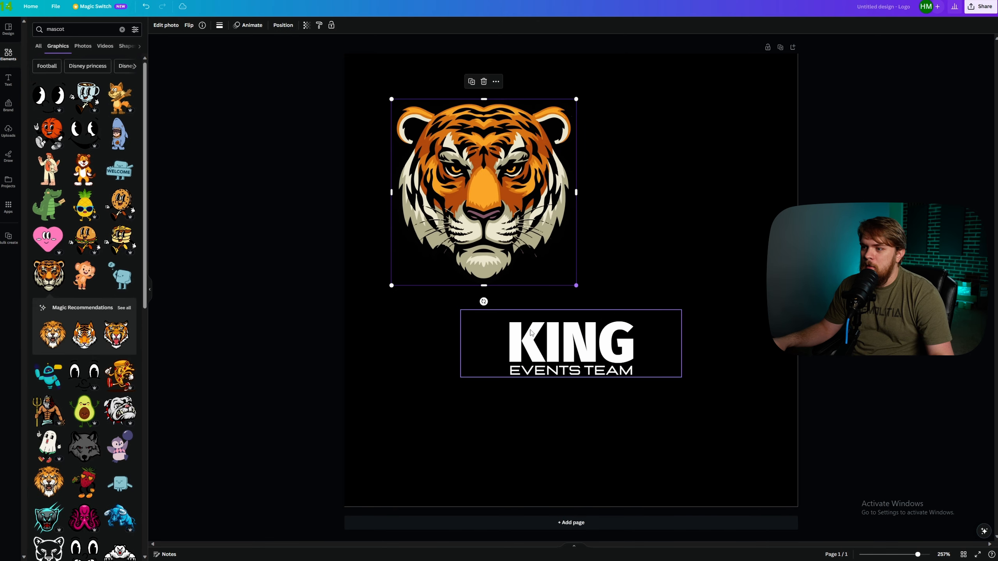
{"action": "left_click_drag", "start_coordinate": [495, 213], "coordinate": [583, 246]}
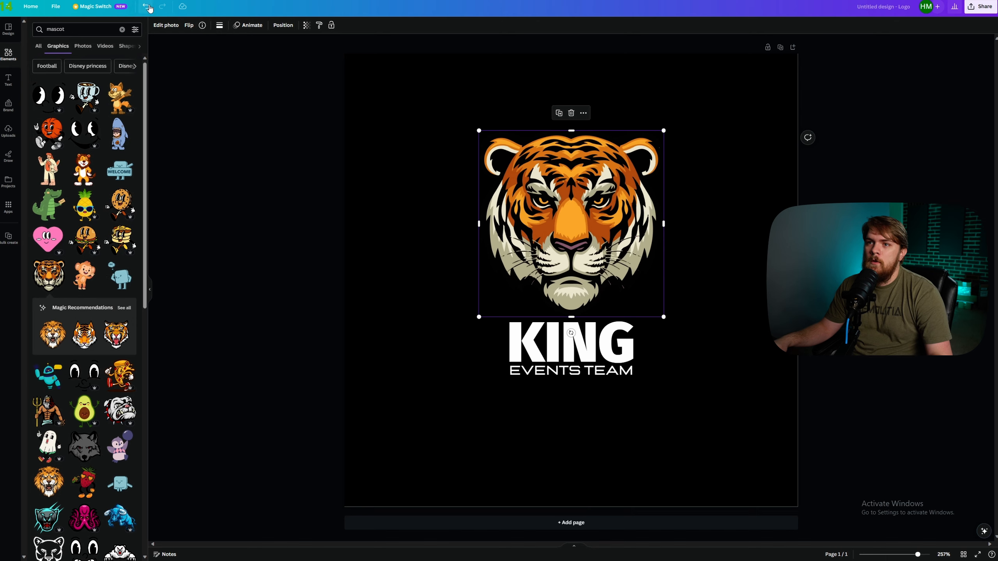
Undo the tiger graphic's placement, resizing and insertion as well as the crown's deletion
{"action": "left_click", "coordinate": [148, 8]}
{"action": "left_click", "coordinate": [149, 7]}
{"action": "left_click", "coordinate": [149, 7]}
{"action": "left_click", "coordinate": [148, 7]}
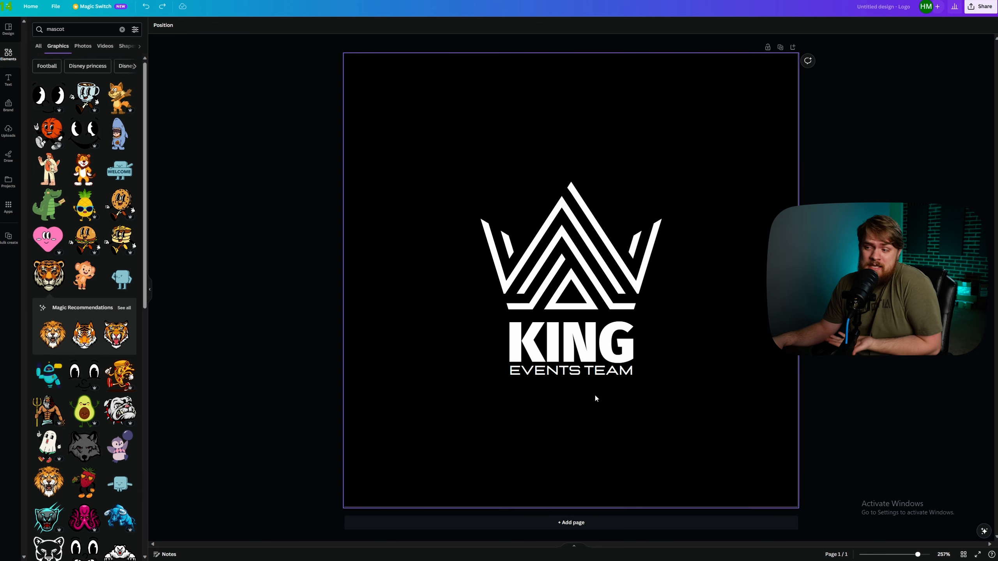
Replace the EVENTS TEAM line under KING with ESPORTS and increase its font size to 15.4
{"action": "double_click", "coordinate": [593, 373]}
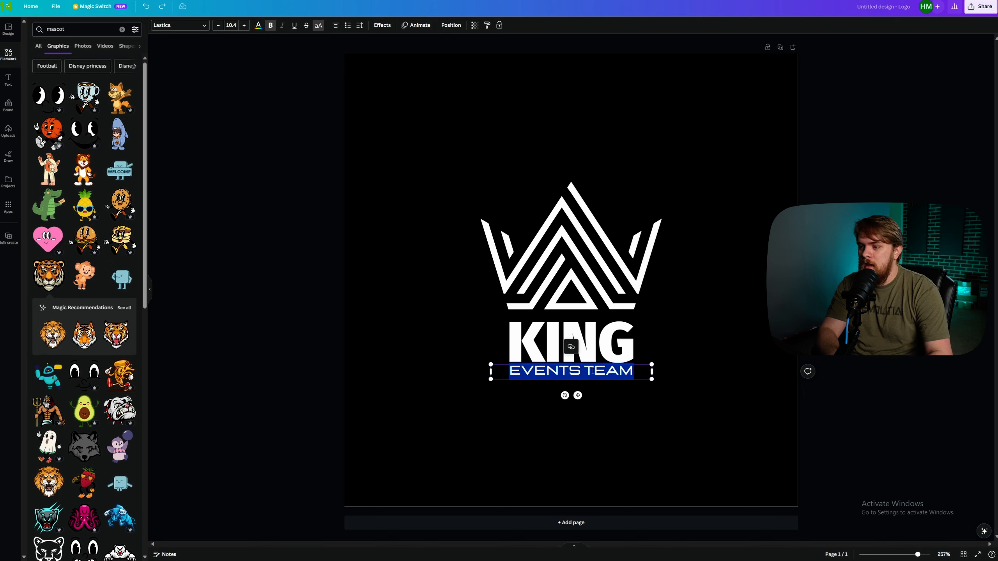
{"action": "type", "text": "ESPORTS"}
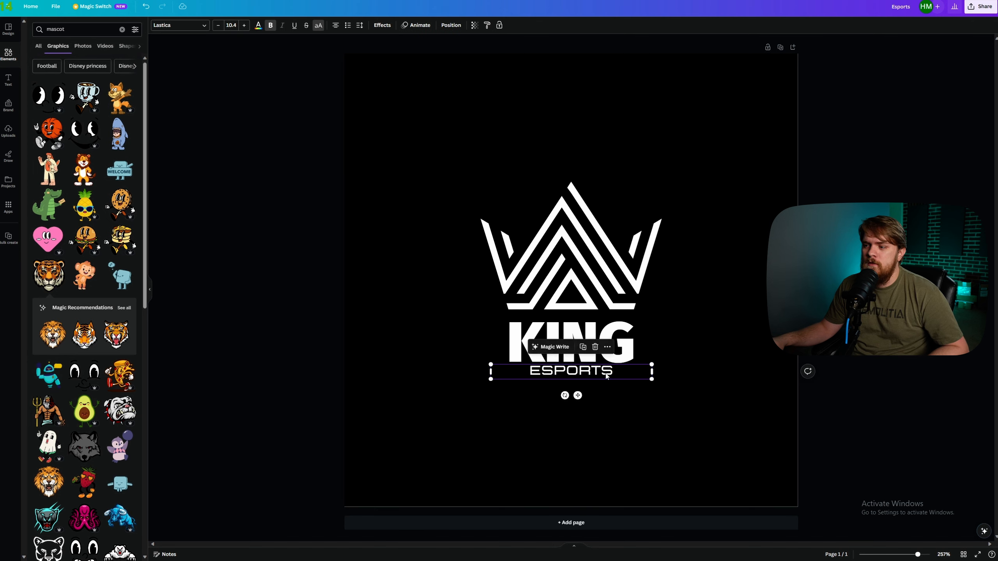
{"action": "double_click", "coordinate": [607, 374]}
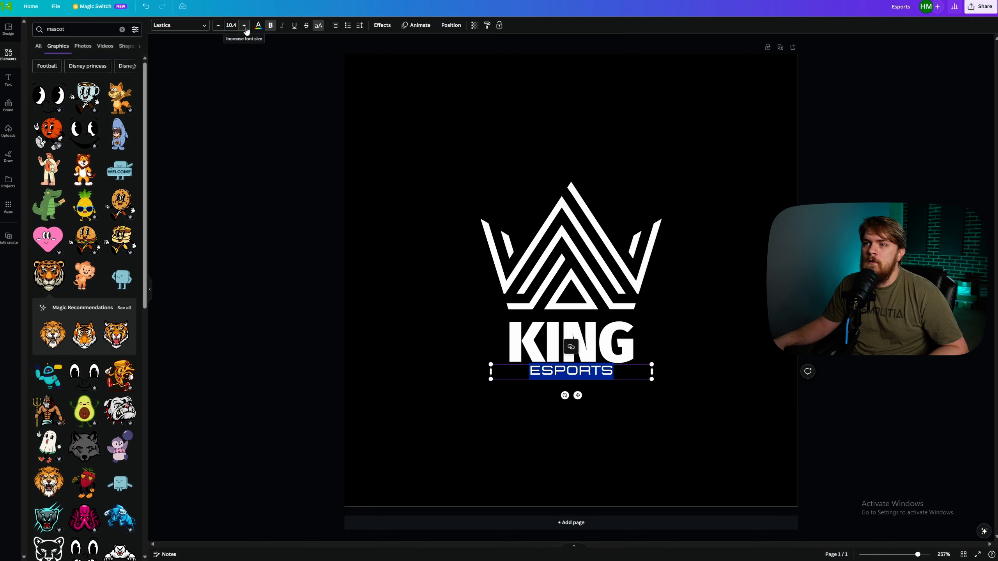
{"action": "left_click", "coordinate": [245, 26]}
{"action": "left_click", "coordinate": [244, 26]}
{"action": "left_click", "coordinate": [245, 27]}
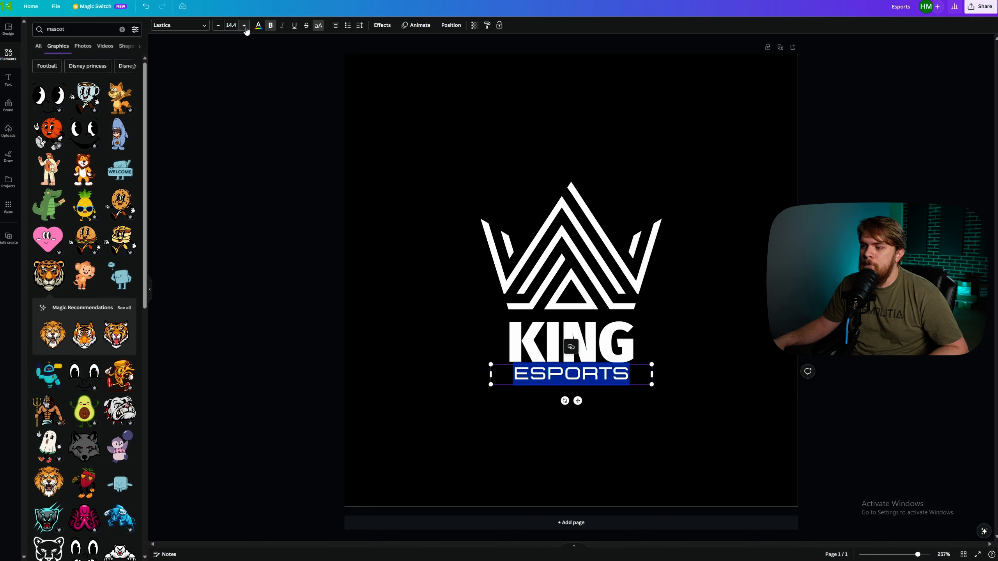
{"action": "left_click", "coordinate": [641, 416]}
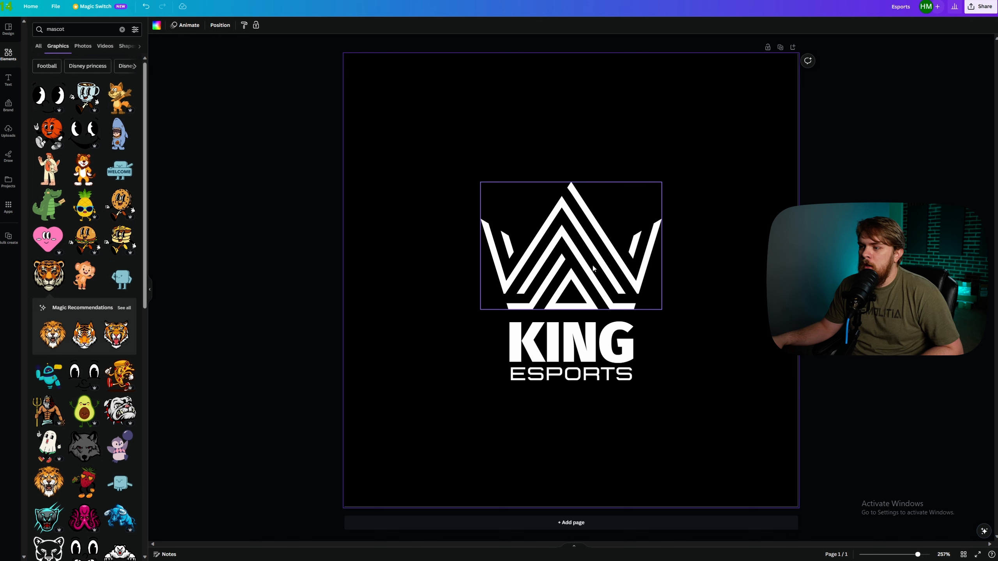
Open the text colour choices for the ESPORTS line
{"action": "double_click", "coordinate": [545, 374]}
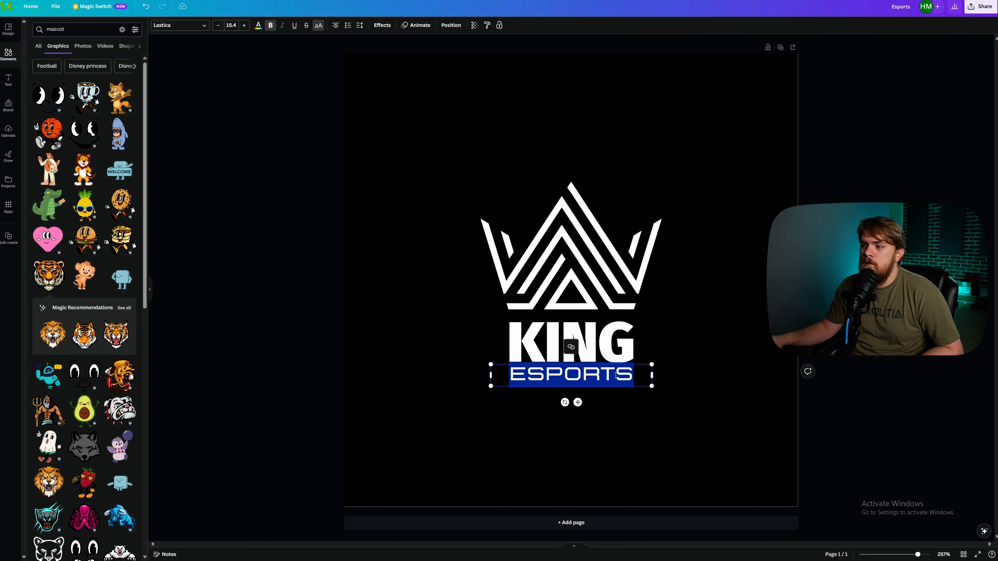
{"action": "left_click", "coordinate": [264, 25]}
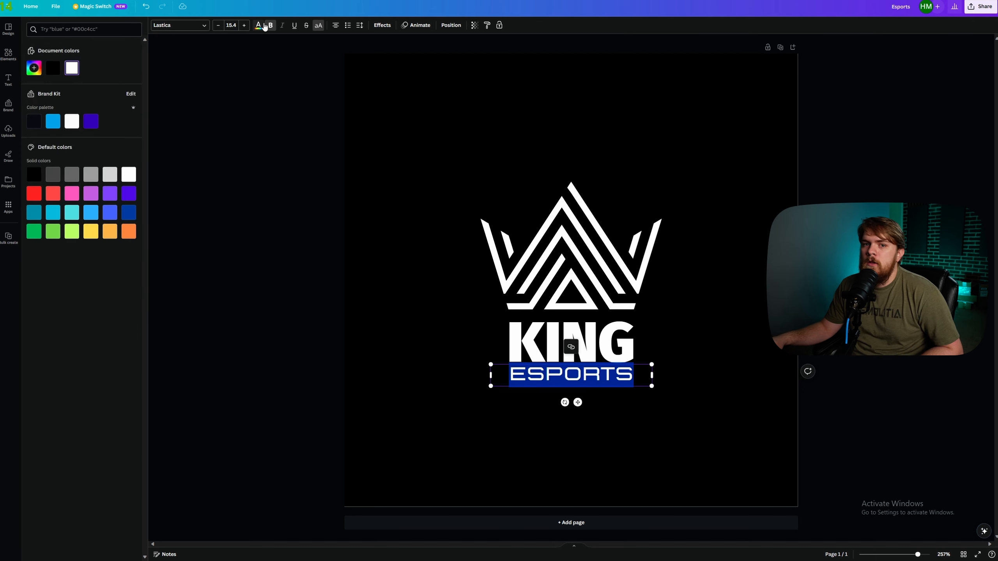